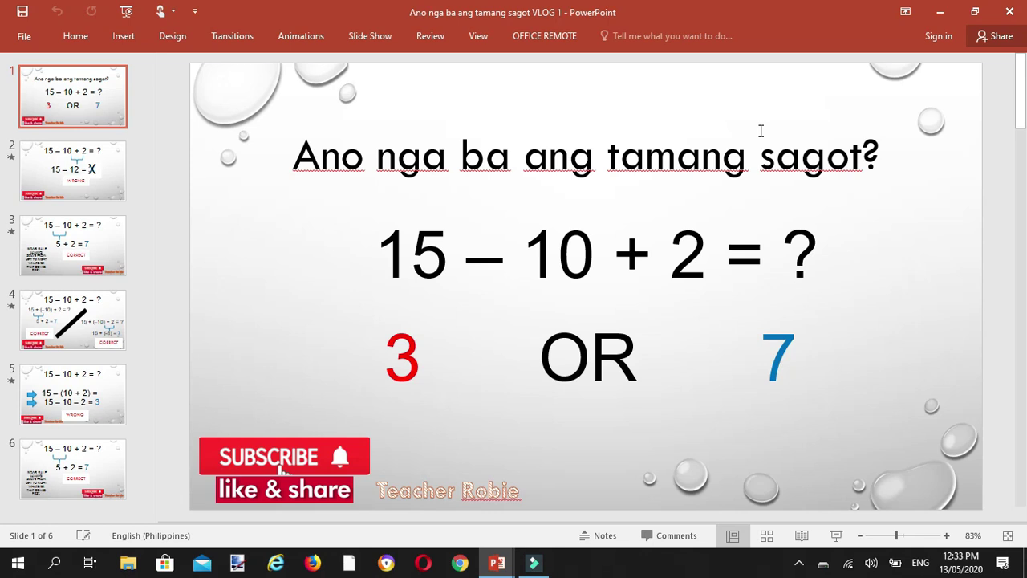
Step: Launch PowerPoint's Screen Recording tool from the Insert tab's Media group
left_click(125, 38)
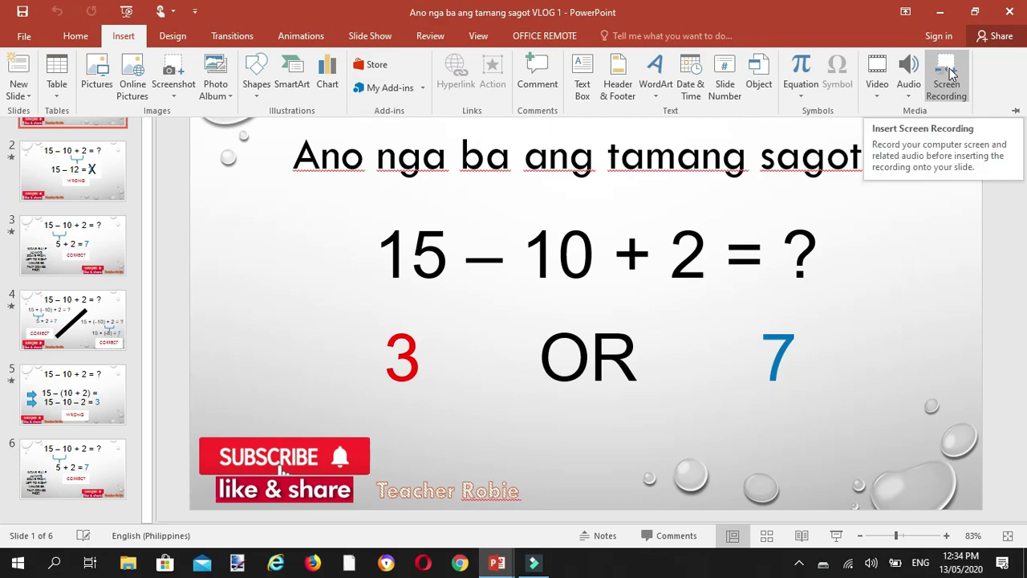
left_click(948, 76)
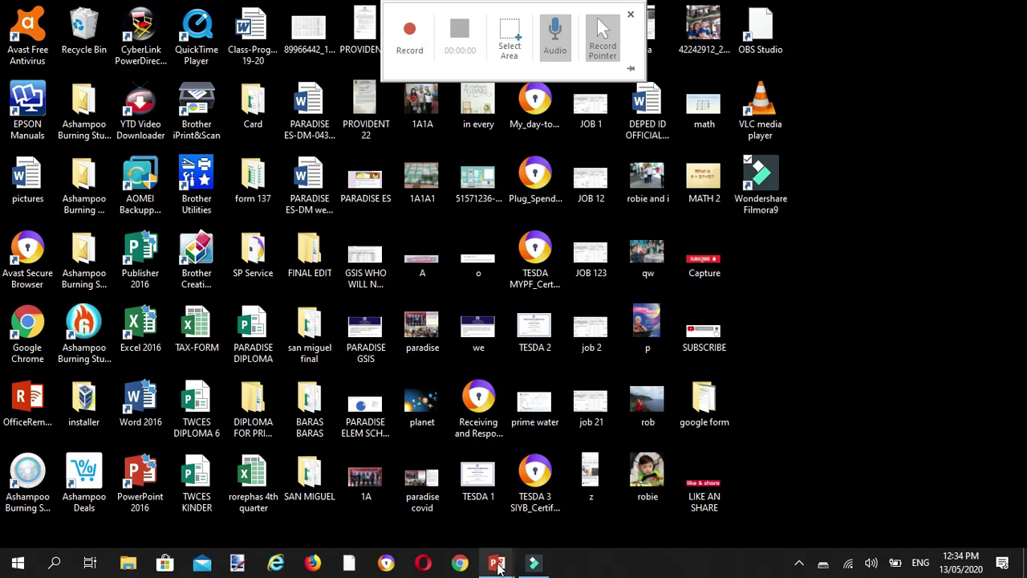
Step: Bring back the math presentation, select the whole screen as the recording area, and start recording
mouse_move(499, 561)
left_click(565, 526)
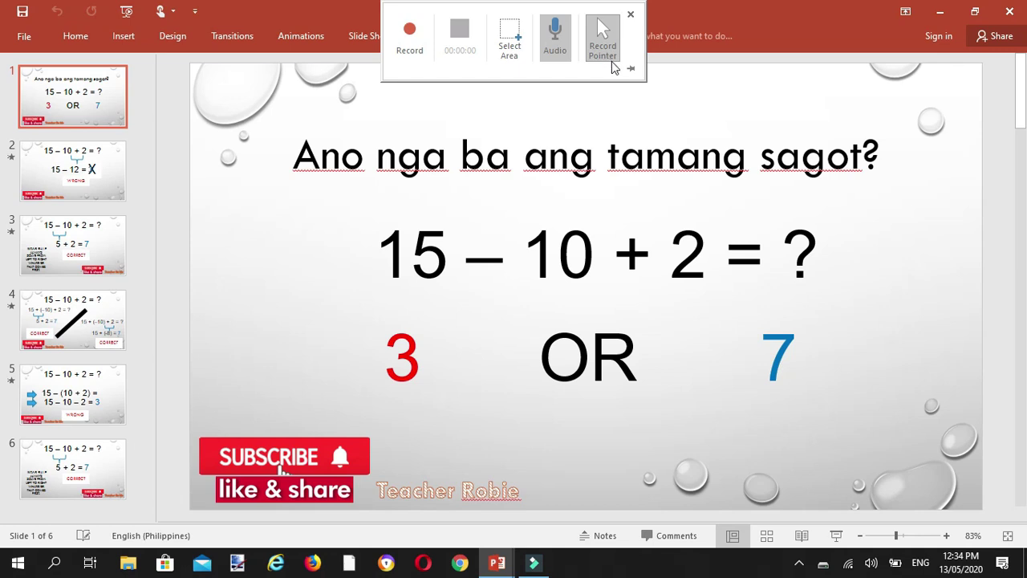
left_click(511, 37)
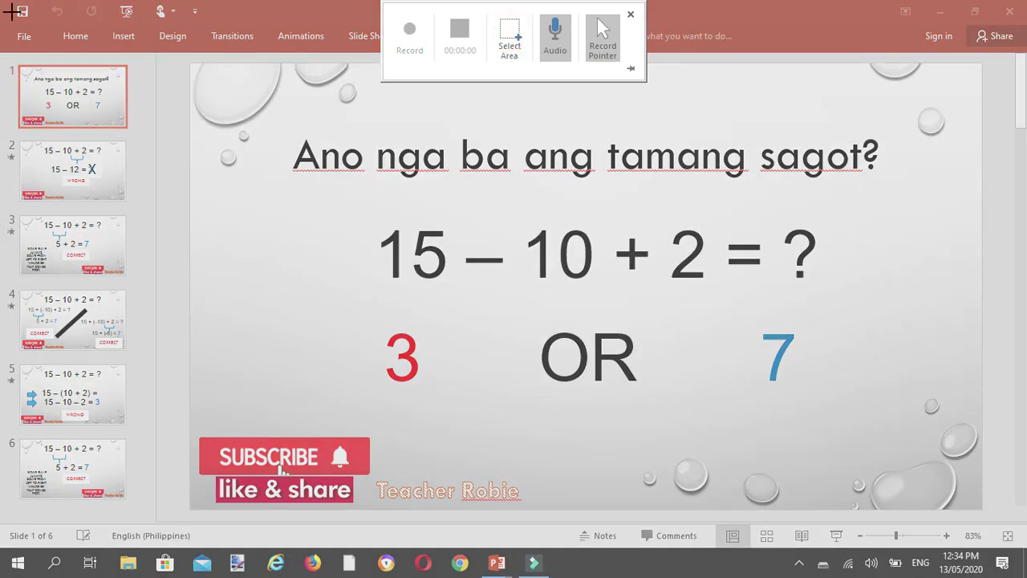
left_click_drag(11, 11, 1025, 547)
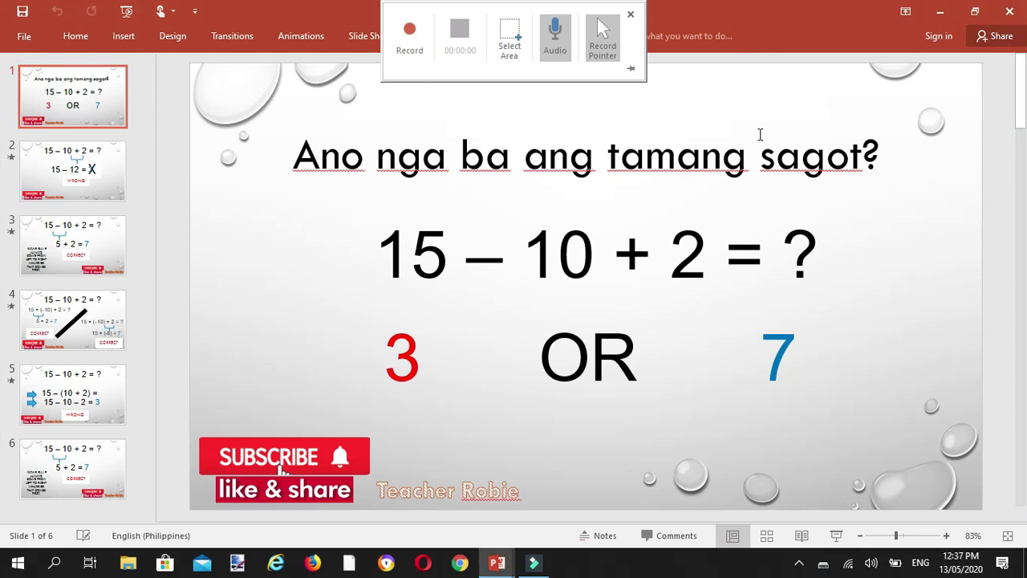
left_click(410, 37)
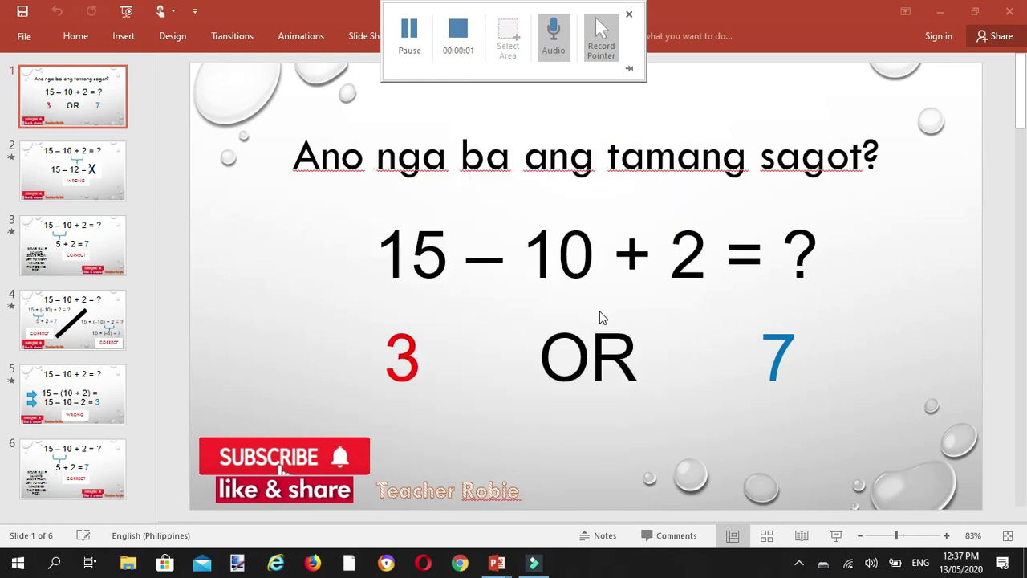
Step: Present the slides, revealing 15 – 10 + 2 as 5 + 2 = 7, CORRECT, and the MDAS rule
left_click(837, 538)
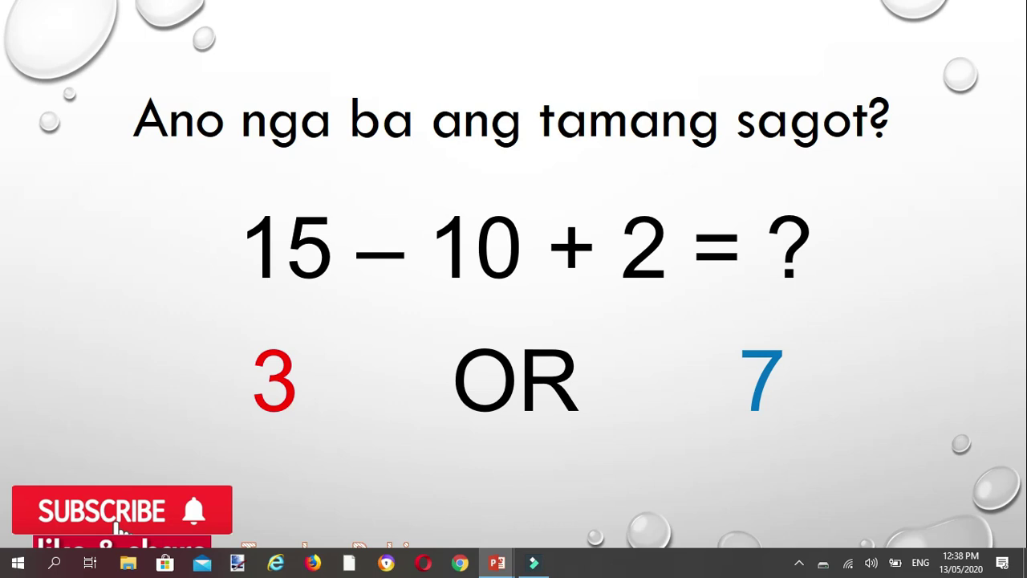
key("Right")
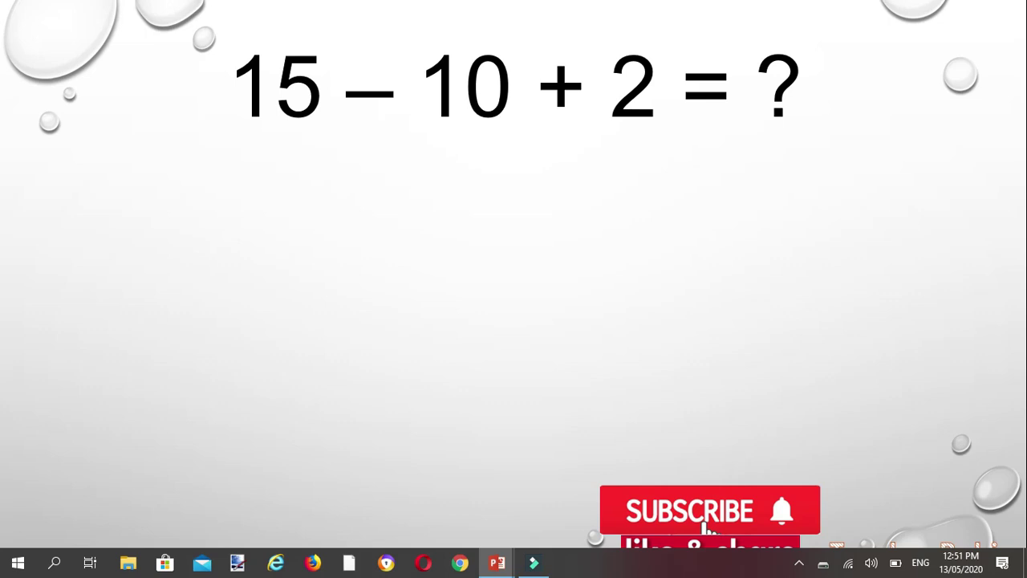
key("Right")
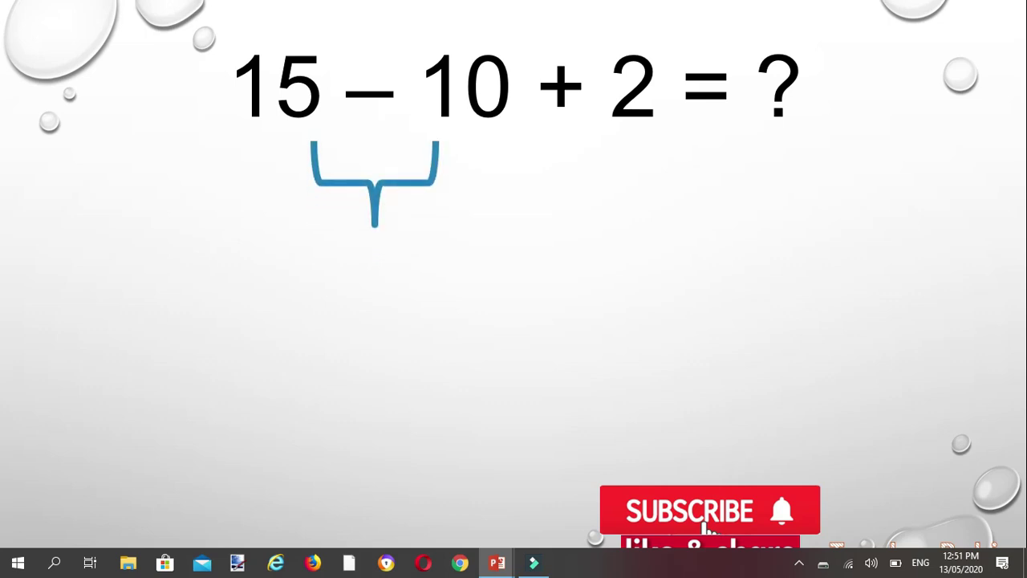
key("Right")
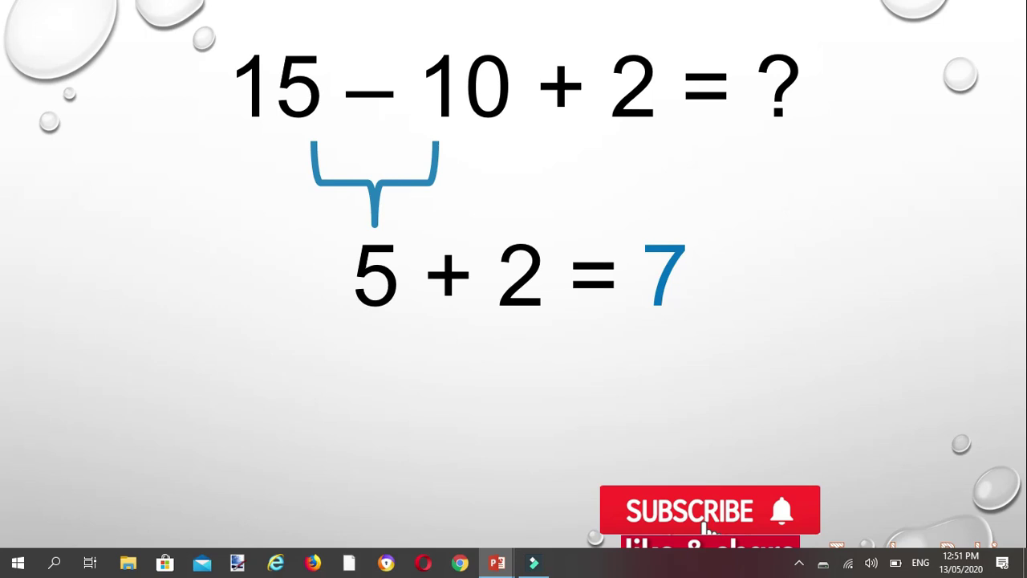
key("Right")
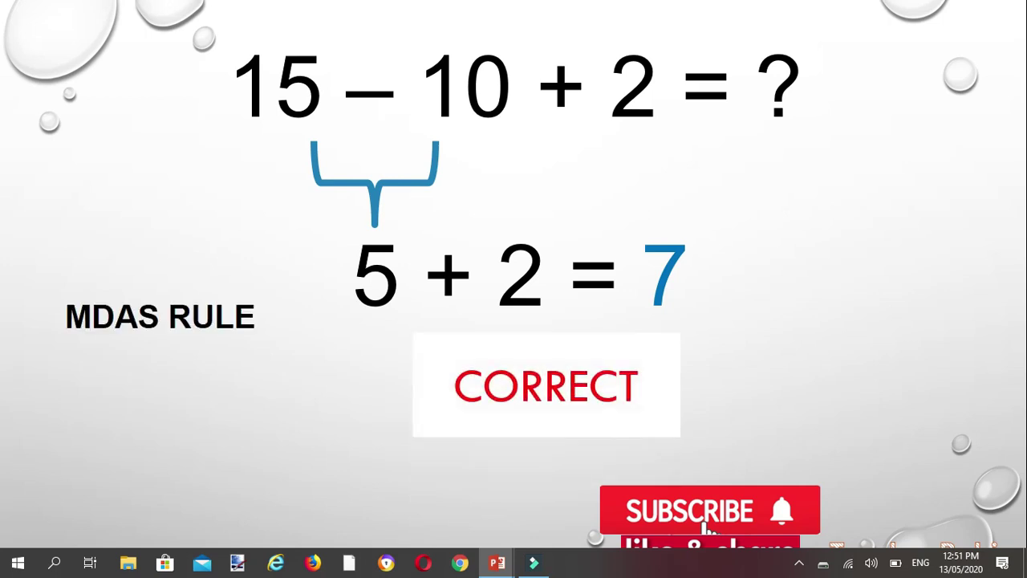
key("Right")
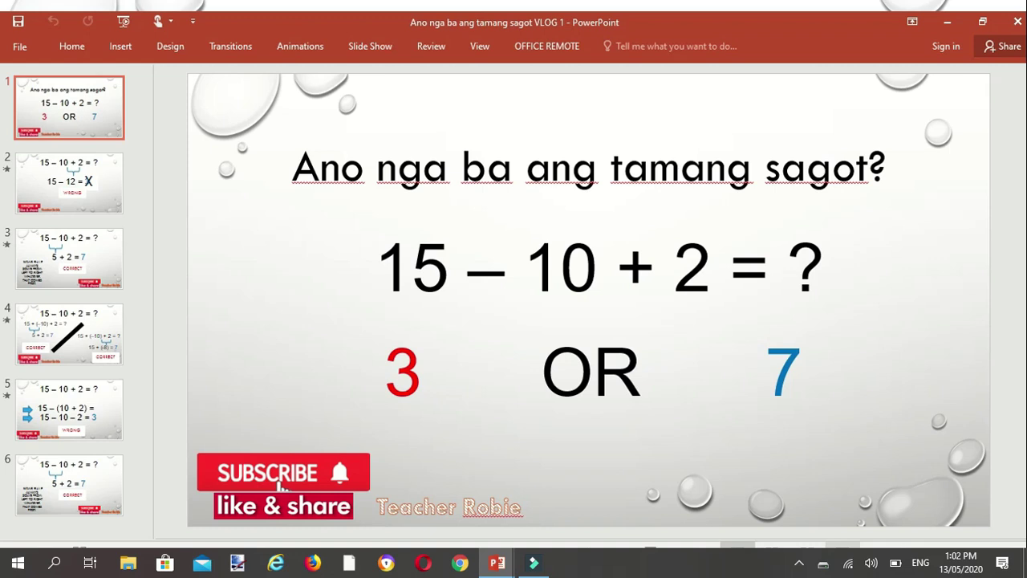
Step: Replay the slide show with F5, advance one slide, then exit to editing slide 4
key("F5")
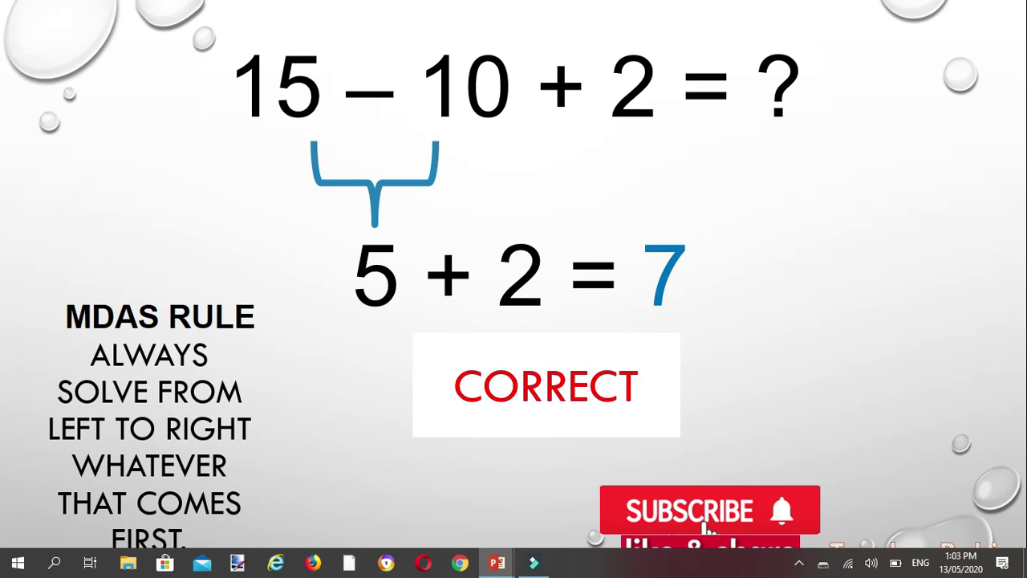
key("Right")
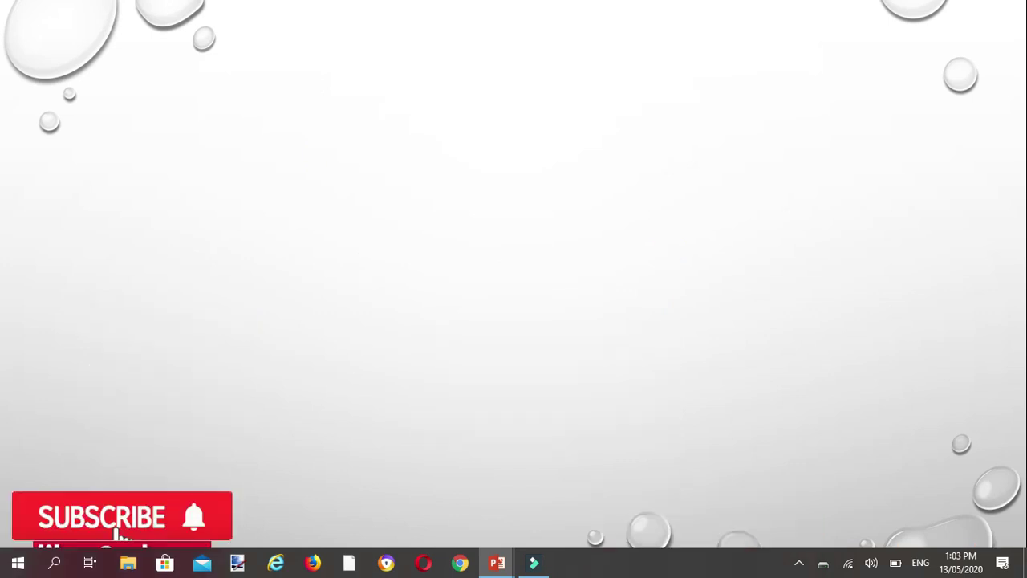
key("Escape")
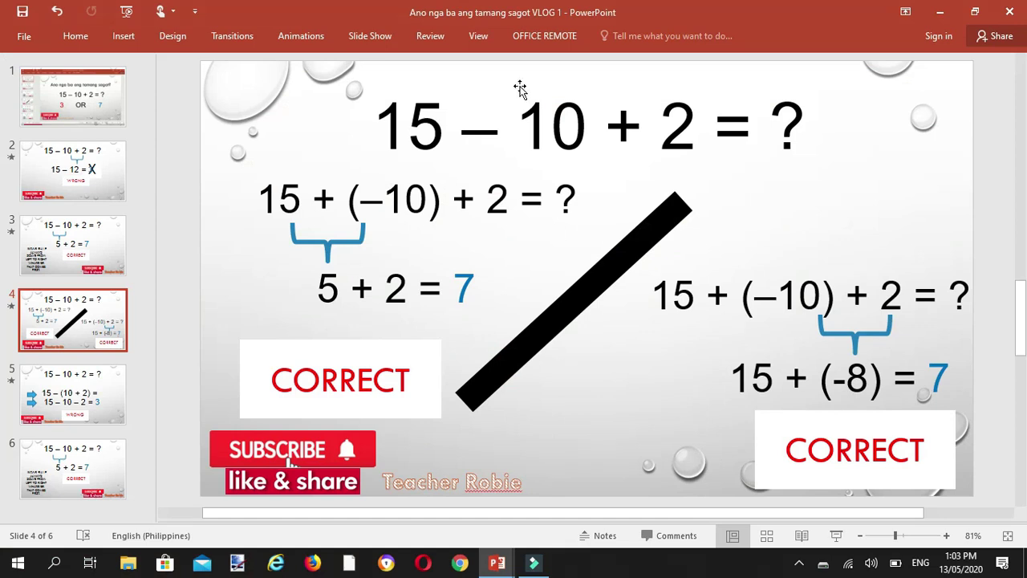
mouse_move(493, 5)
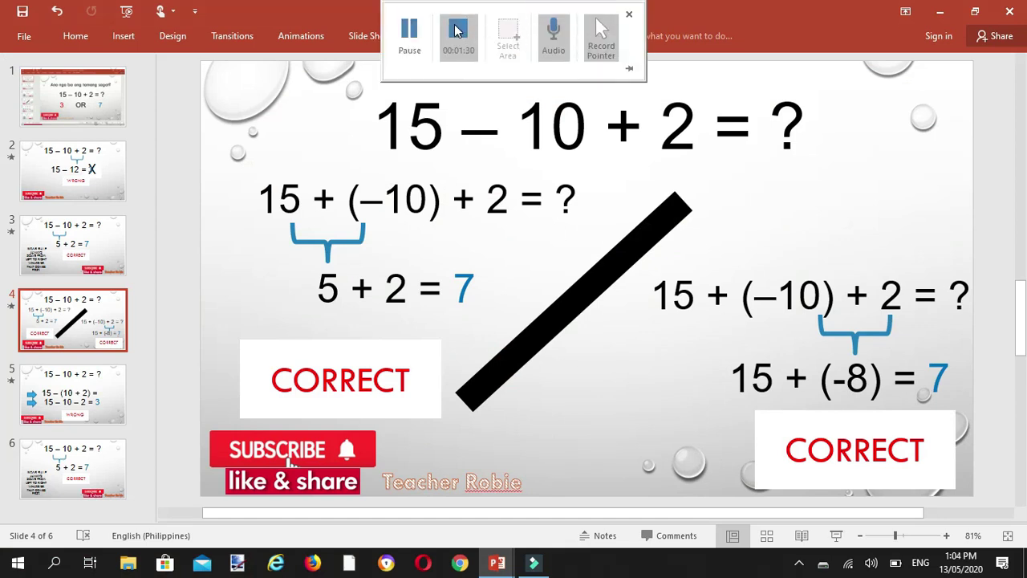
Step: Stop the screen recording so the clip is inserted as a video on slide 3
left_click(458, 30)
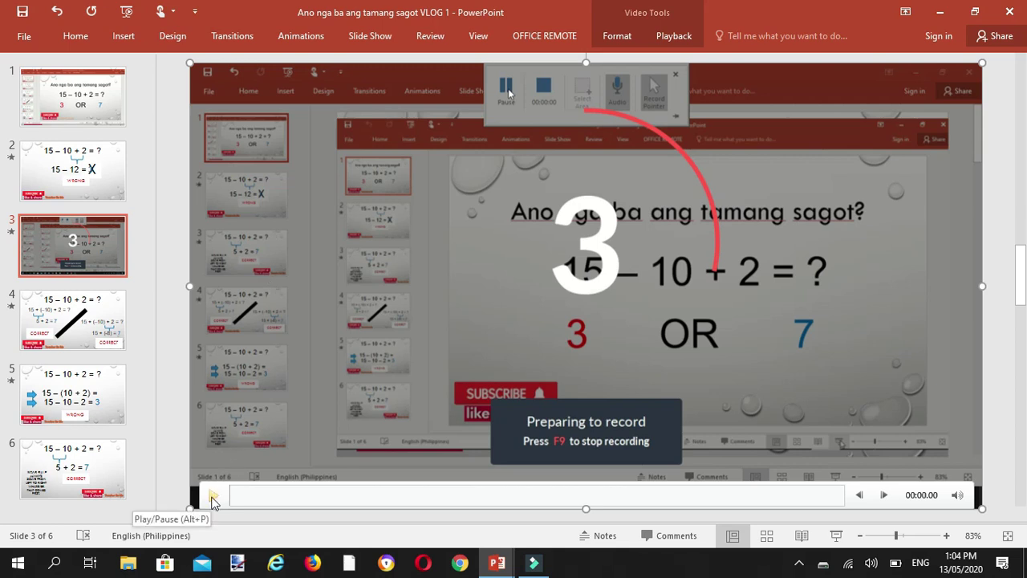
Step: Play the inserted recording and pause it at 00:12.81
left_click(212, 498)
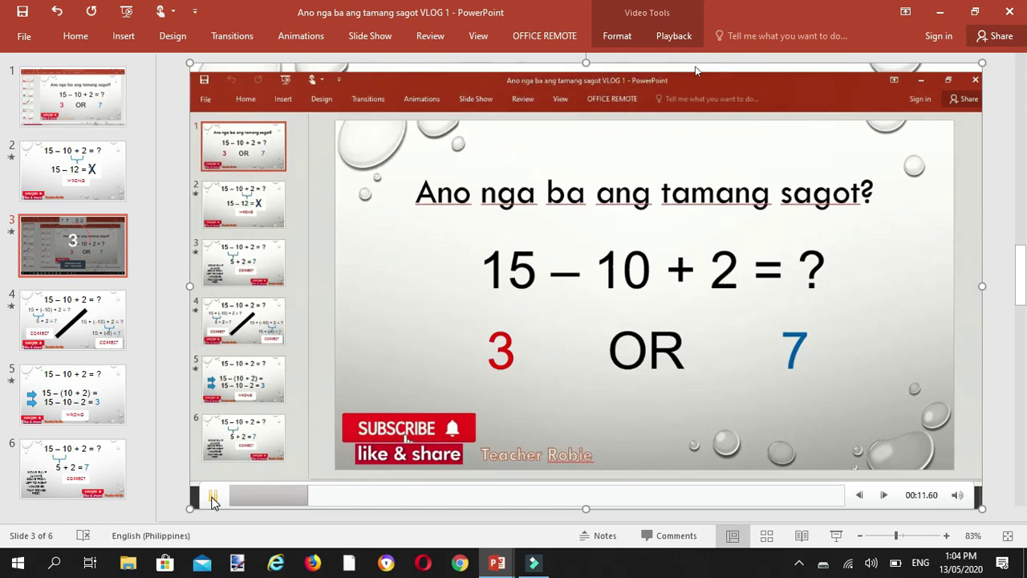
left_click(212, 498)
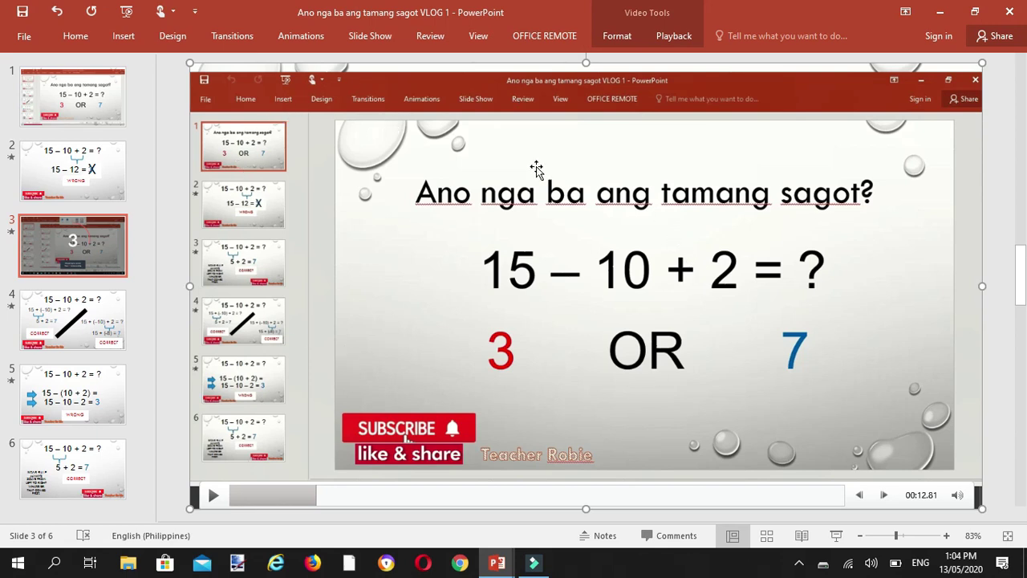
Step: Open the context menu of the embedded video on slide 3
right_click(775, 102)
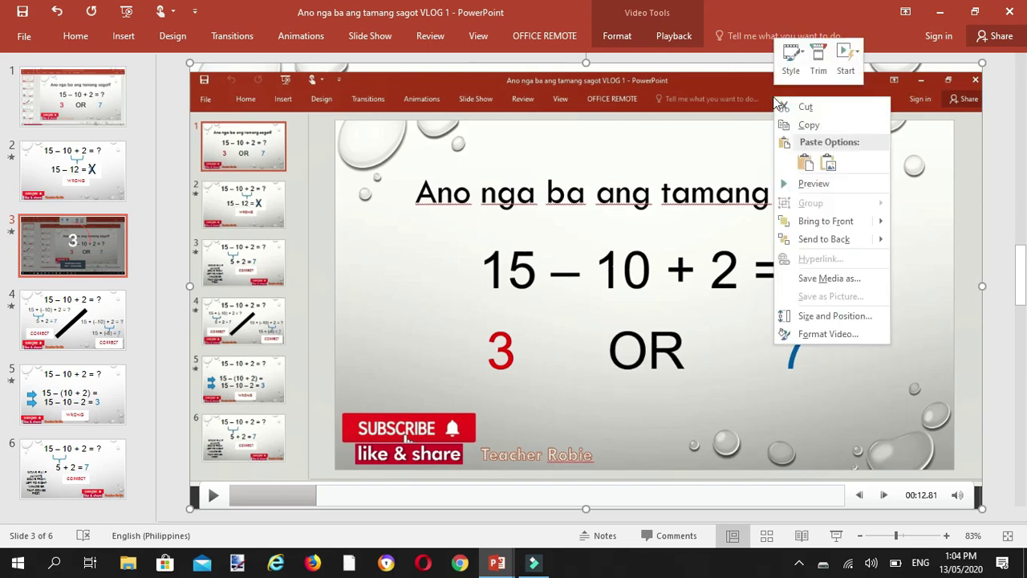
Step: Save the video via Save Media as to Documents as 'Solving equation using MDAS'
left_click(852, 281)
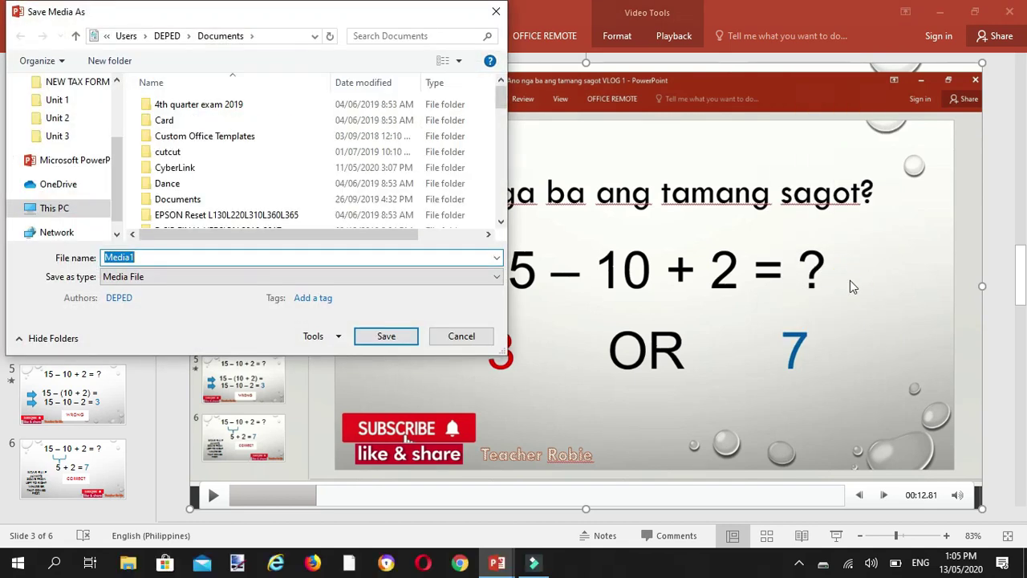
type("So")
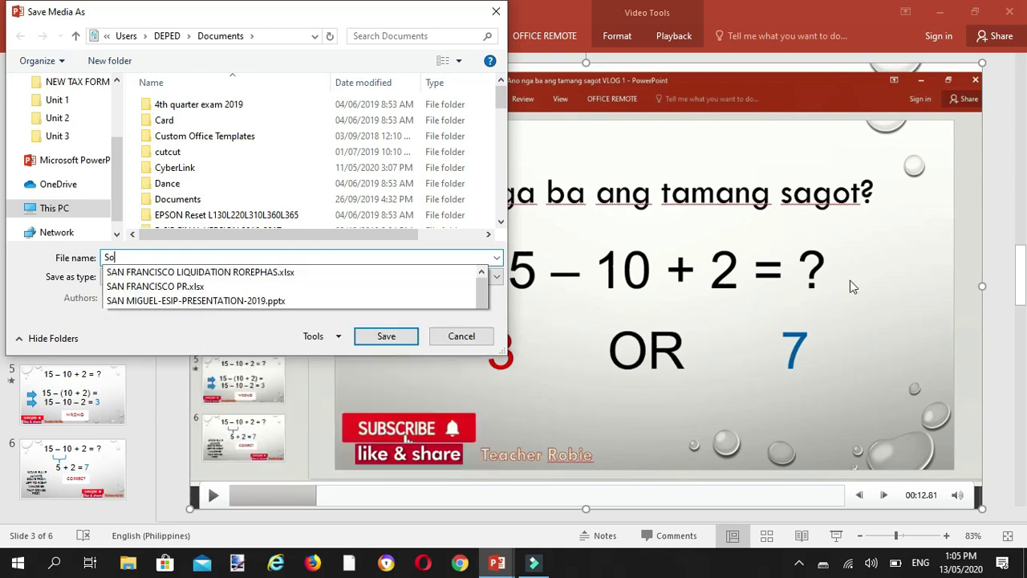
type("lving ")
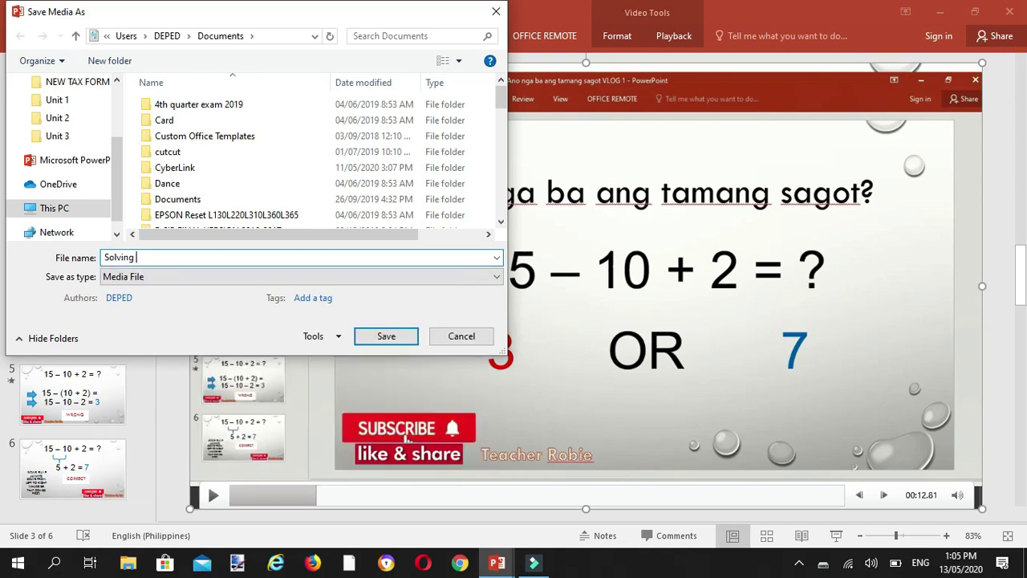
type("equation using MDAS")
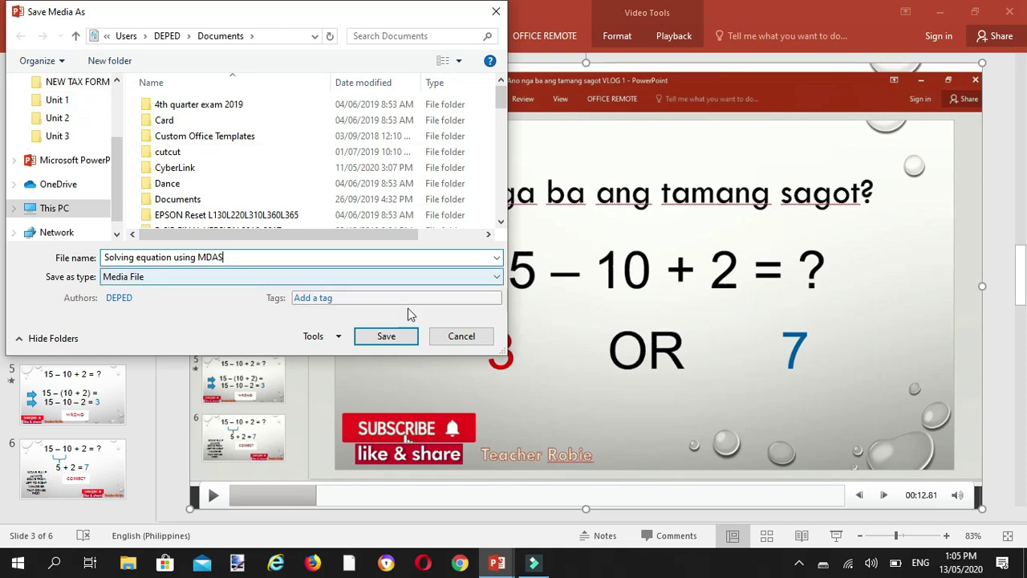
left_click(384, 335)
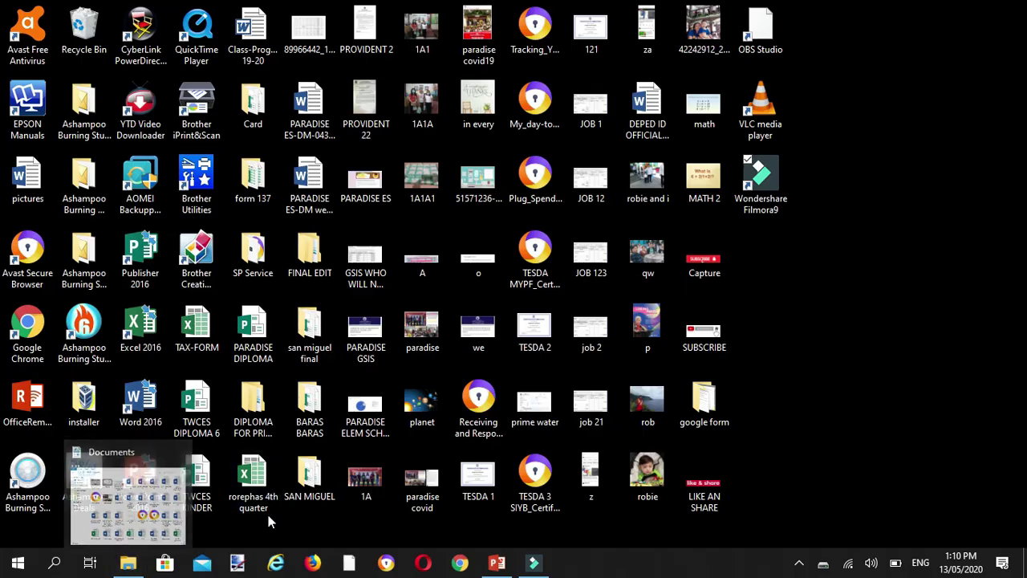
Step: Play the 'Solving equation using MDAS' video from the Documents folder in File Explorer
left_click(129, 565)
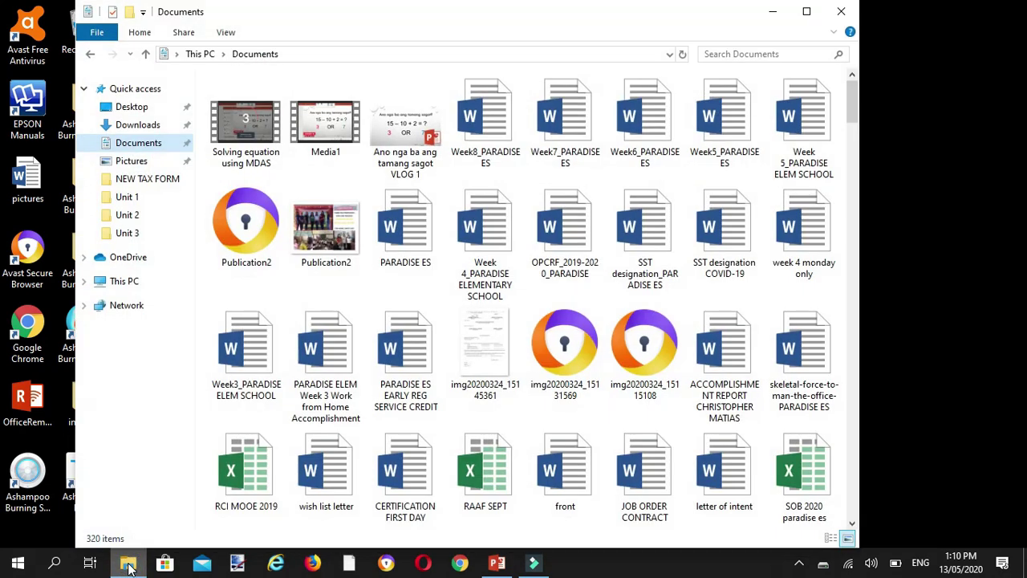
double_click(251, 135)
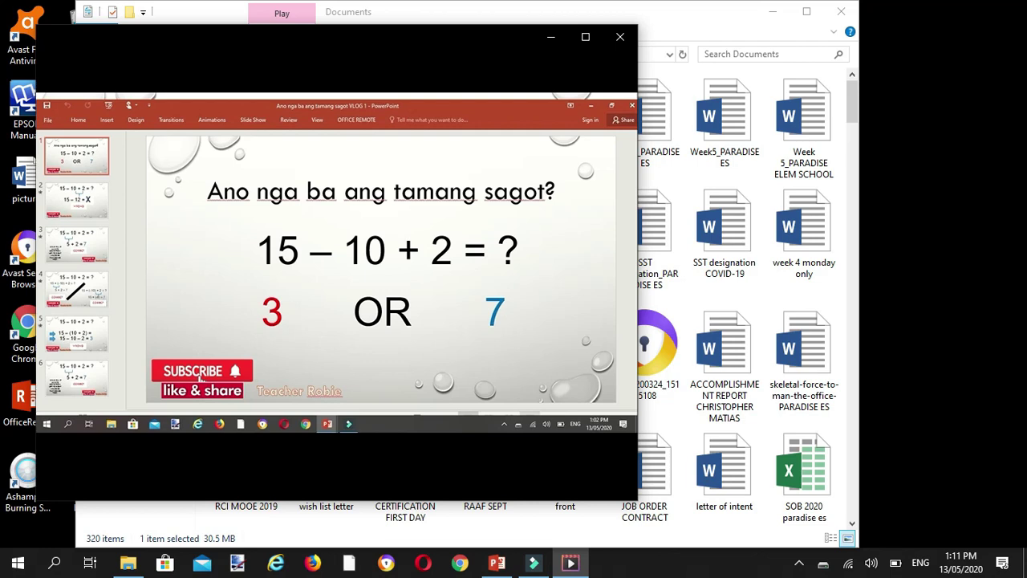
Step: Pause the Movies & TV playback at 0:30 and move the player window to the right
mouse_move(248, 257)
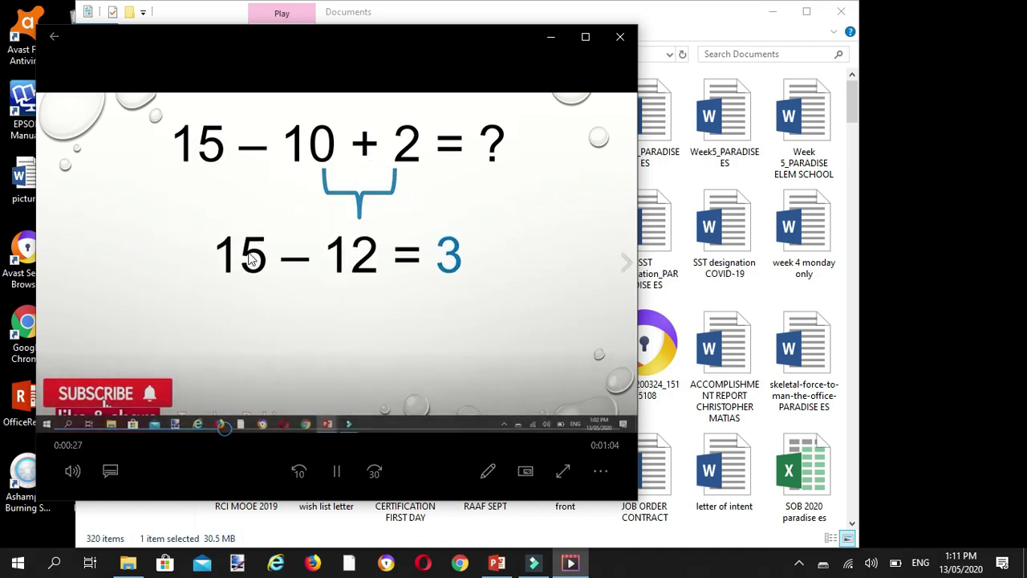
left_click(339, 474)
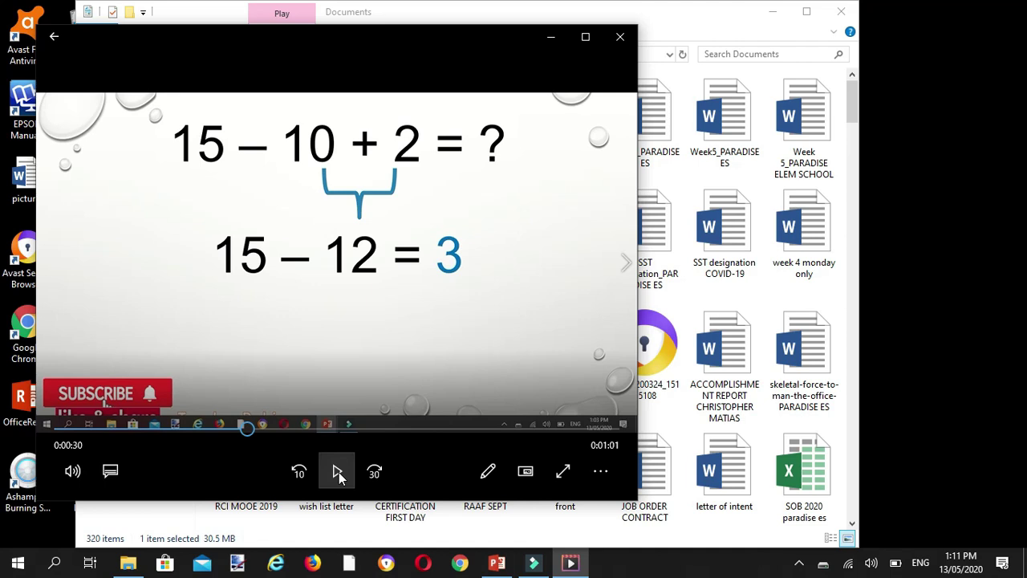
left_click_drag(427, 51, 579, 53)
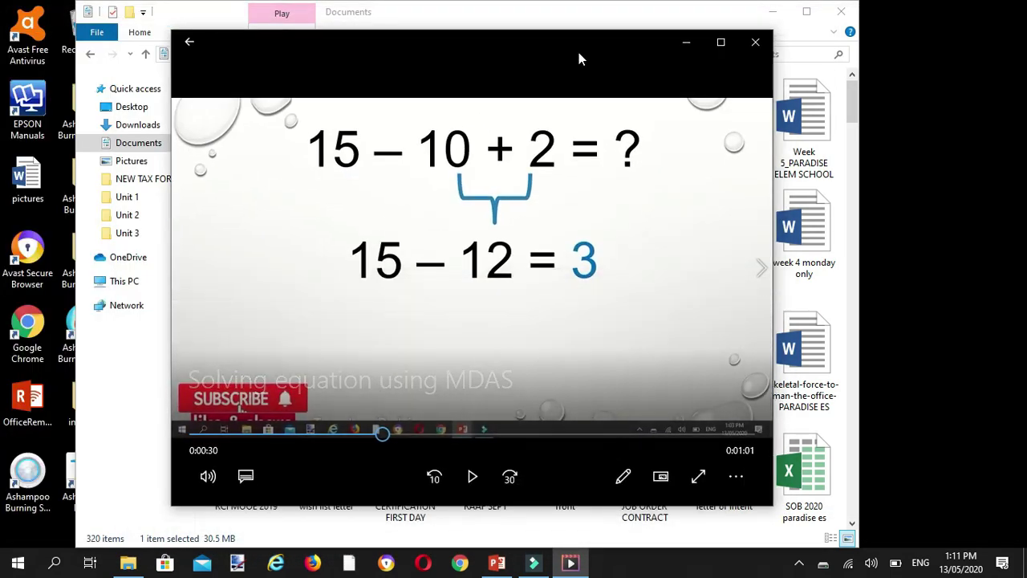